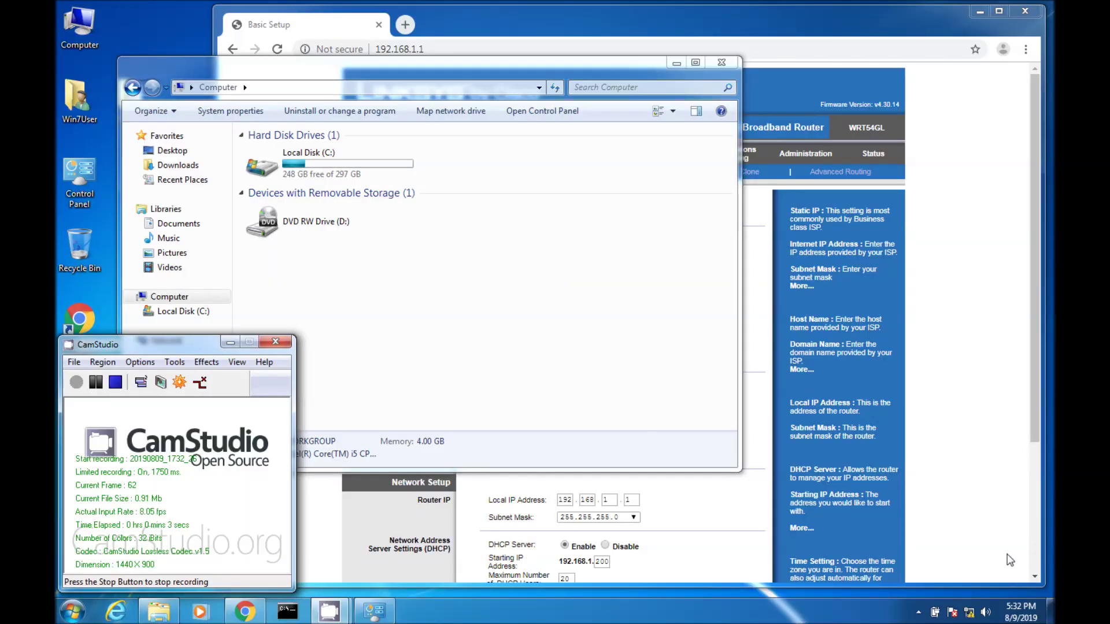
Step: Check the available wireless networks, then go to Control Panel from Explorer's address bar
click(971, 612)
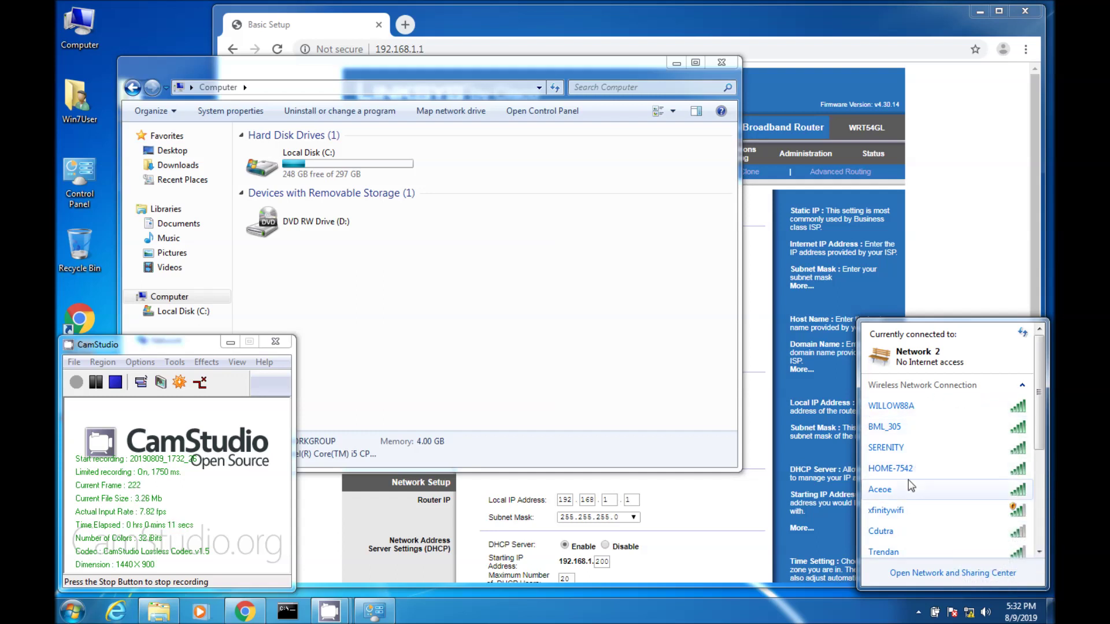
click(507, 359)
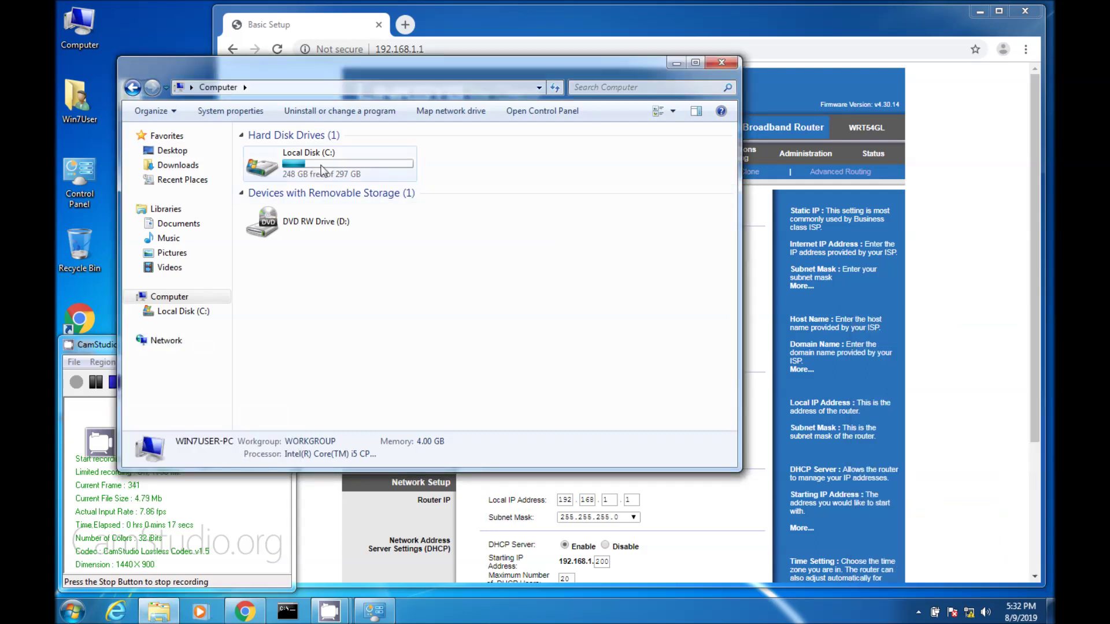
click(371, 88)
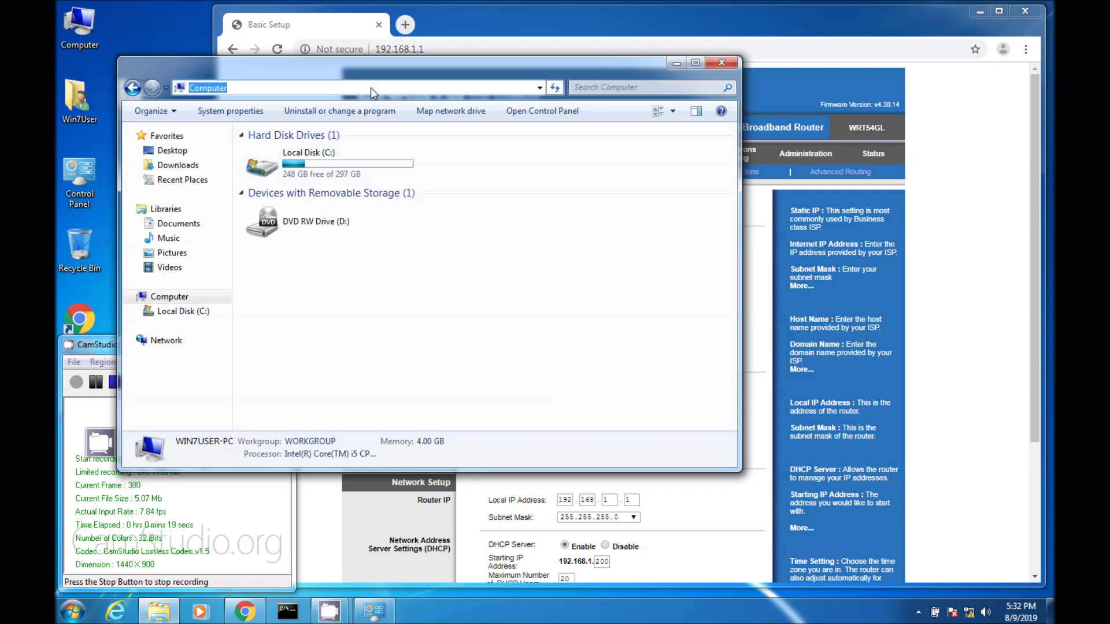
text(Control )
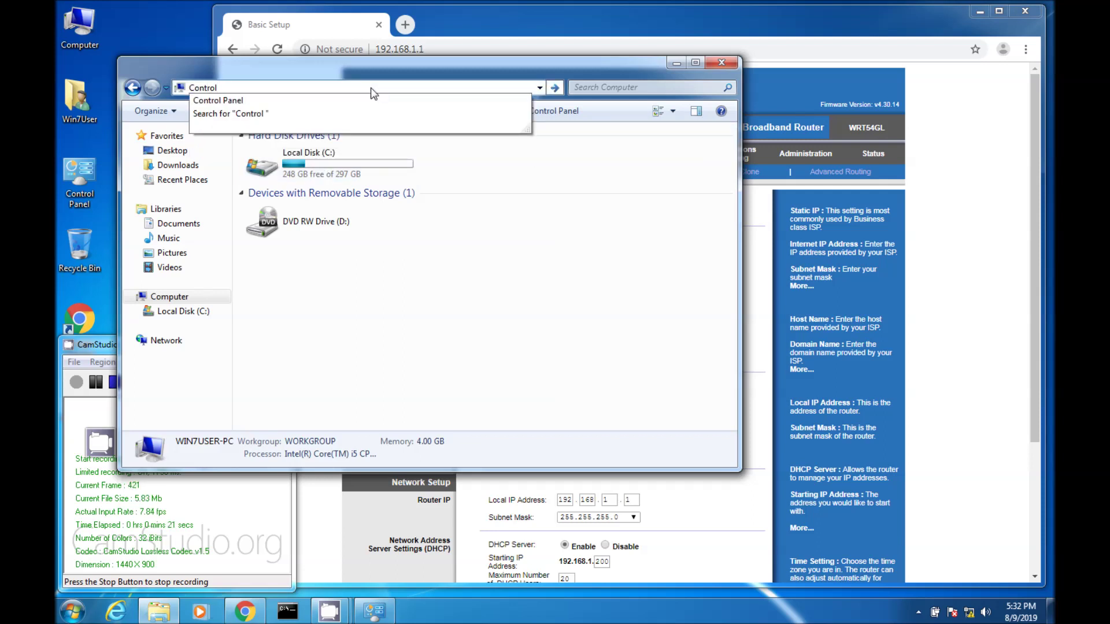
text(Panel)
key(Return)
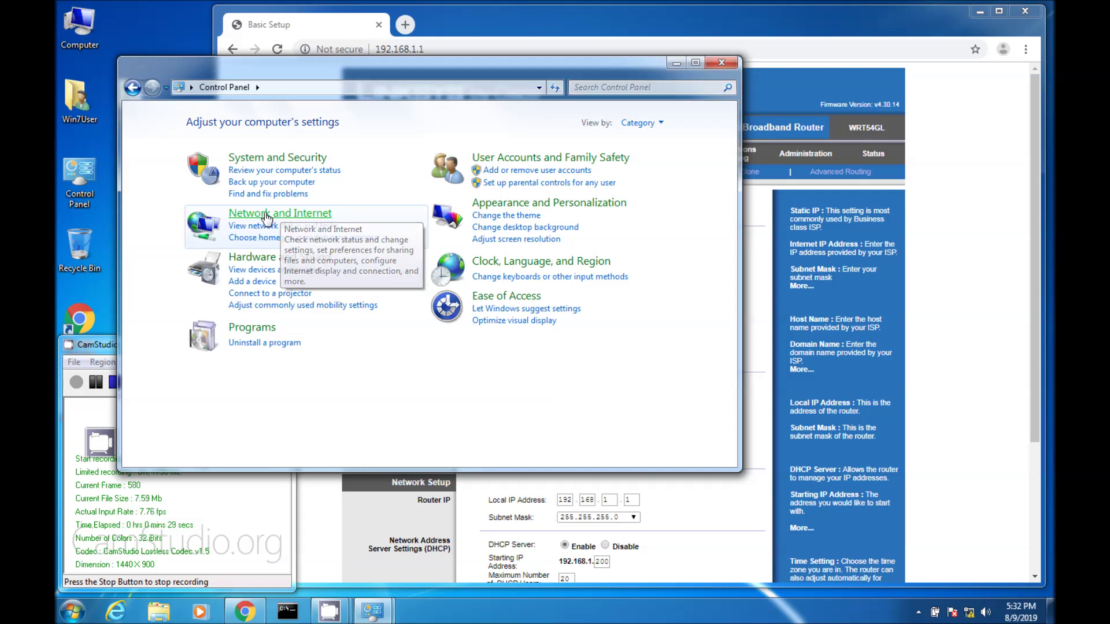
Step: Go through Network and Internet to the adapter list and look at the Local Area and Wireless connections
click(267, 218)
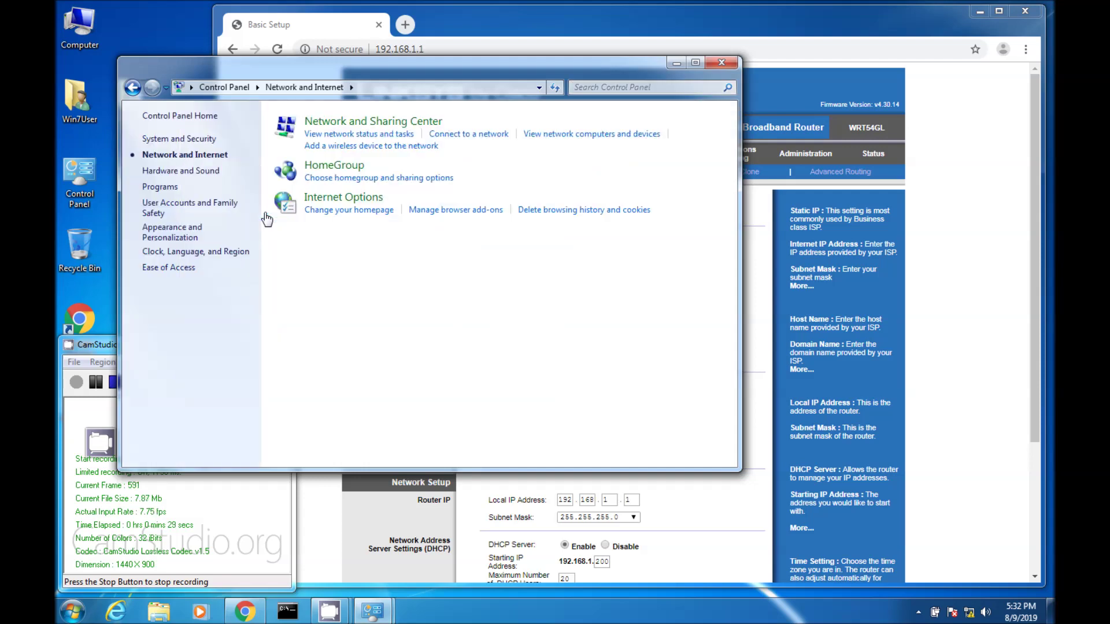
click(363, 135)
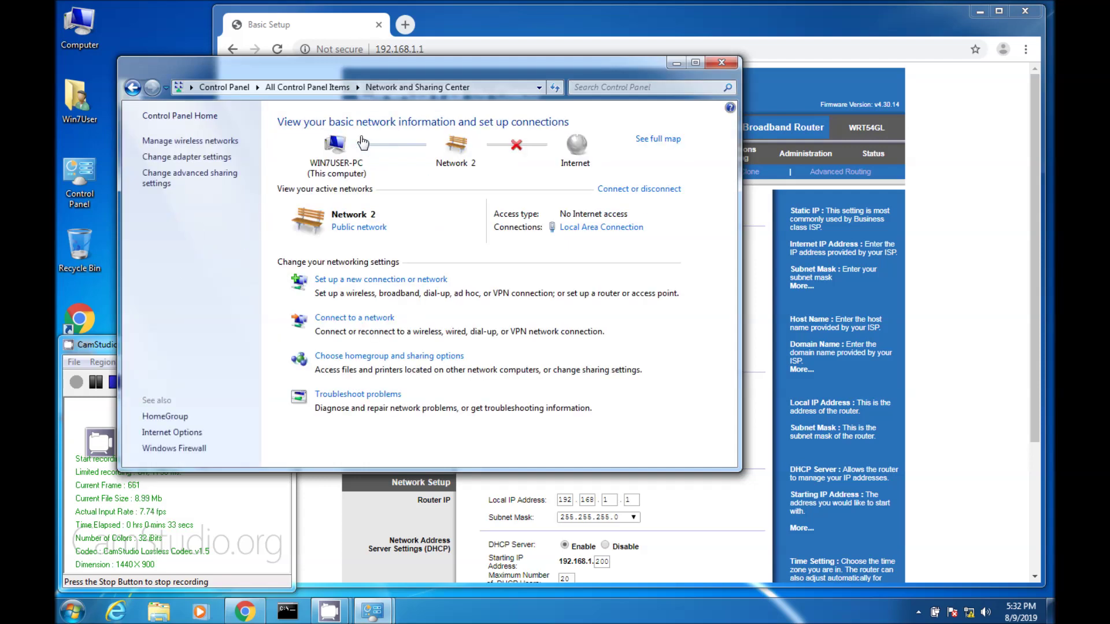
click(215, 157)
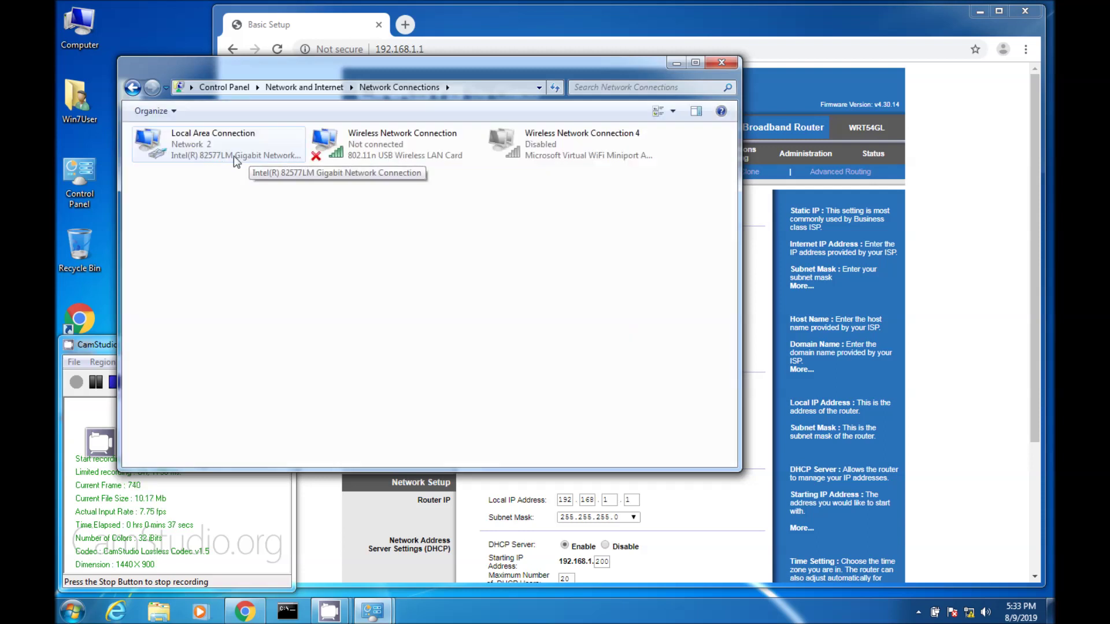
click(196, 149)
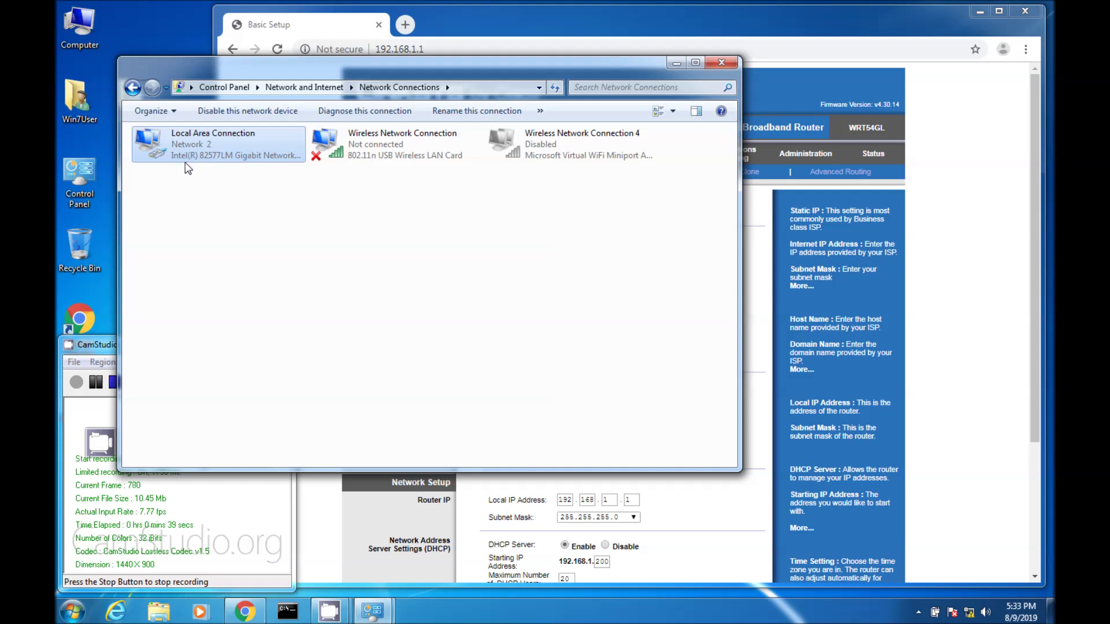
click(346, 151)
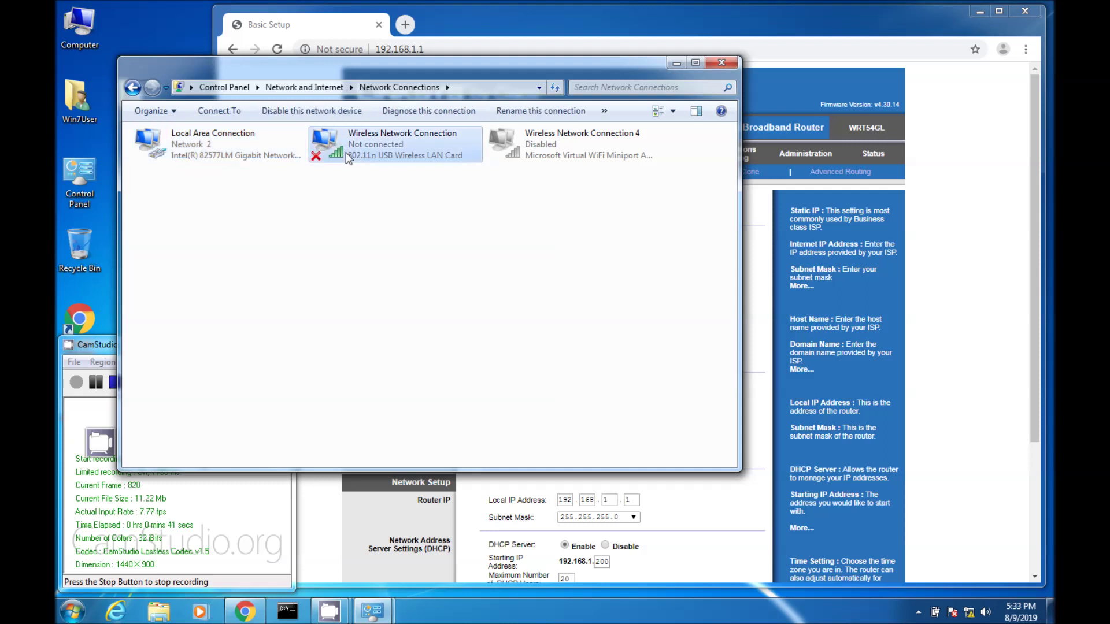
click(201, 159)
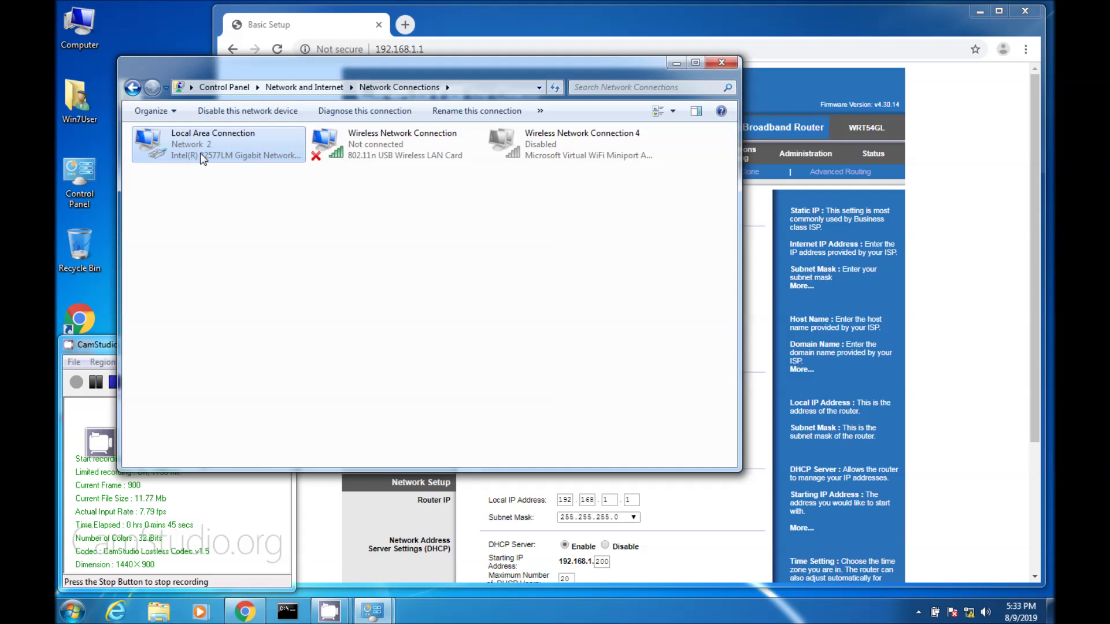
Step: On the Linksys page at 192.168.1.1, keep Static IP as the internet connection type
click(515, 25)
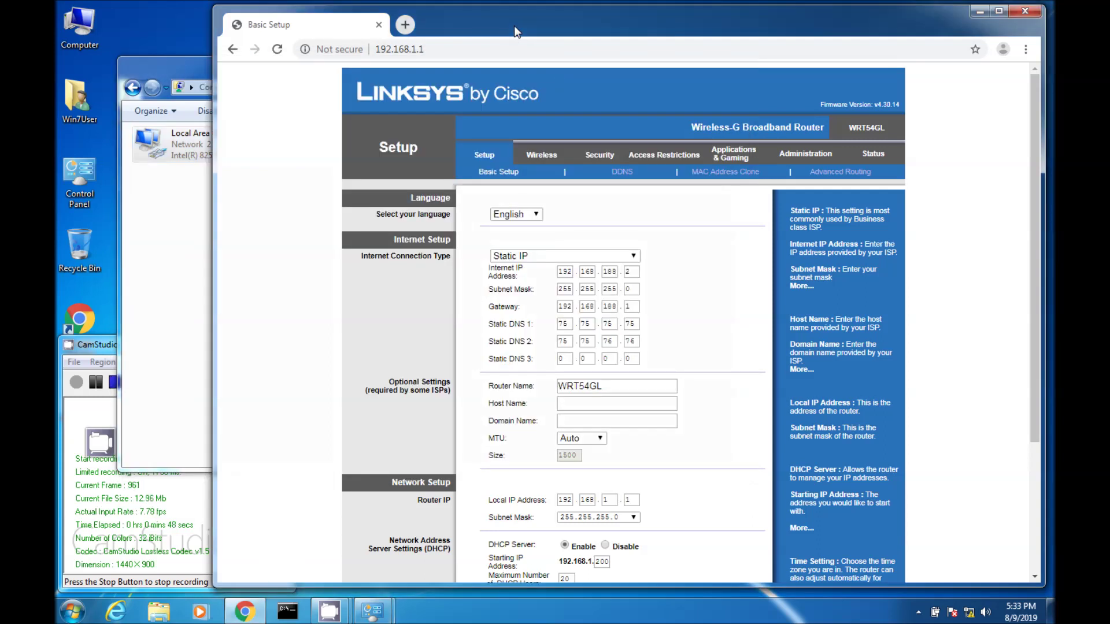
click(475, 47)
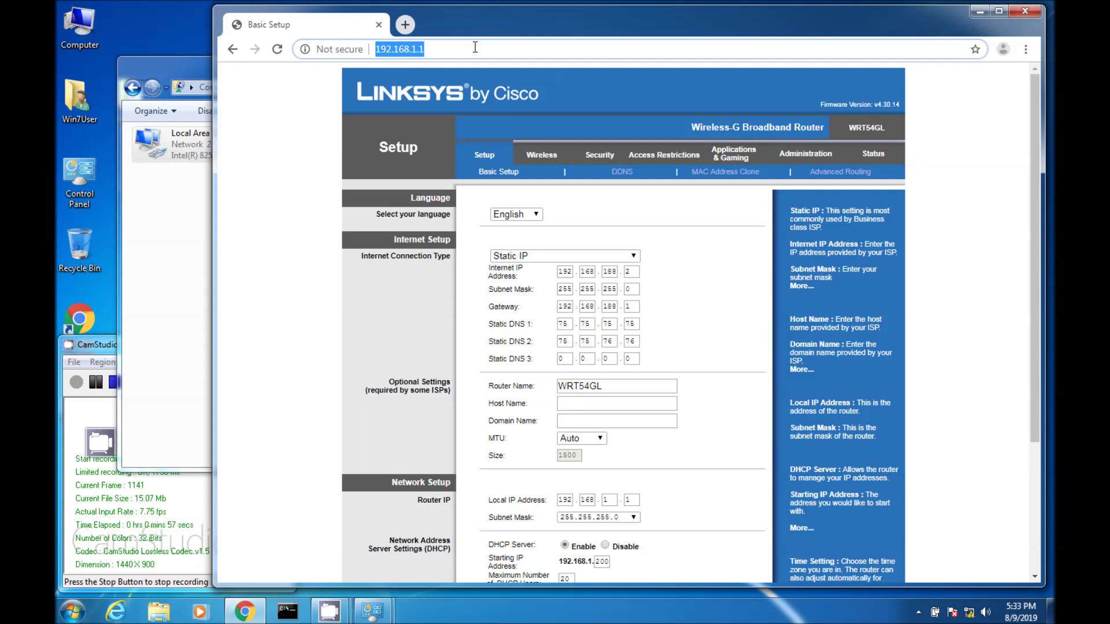
click(475, 48)
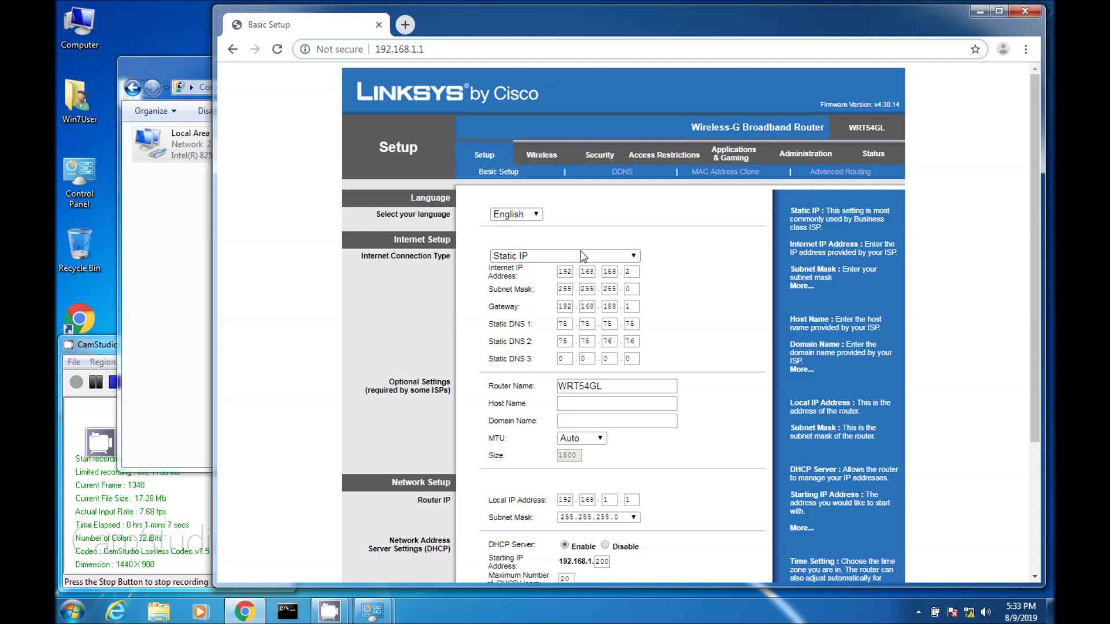
click(636, 257)
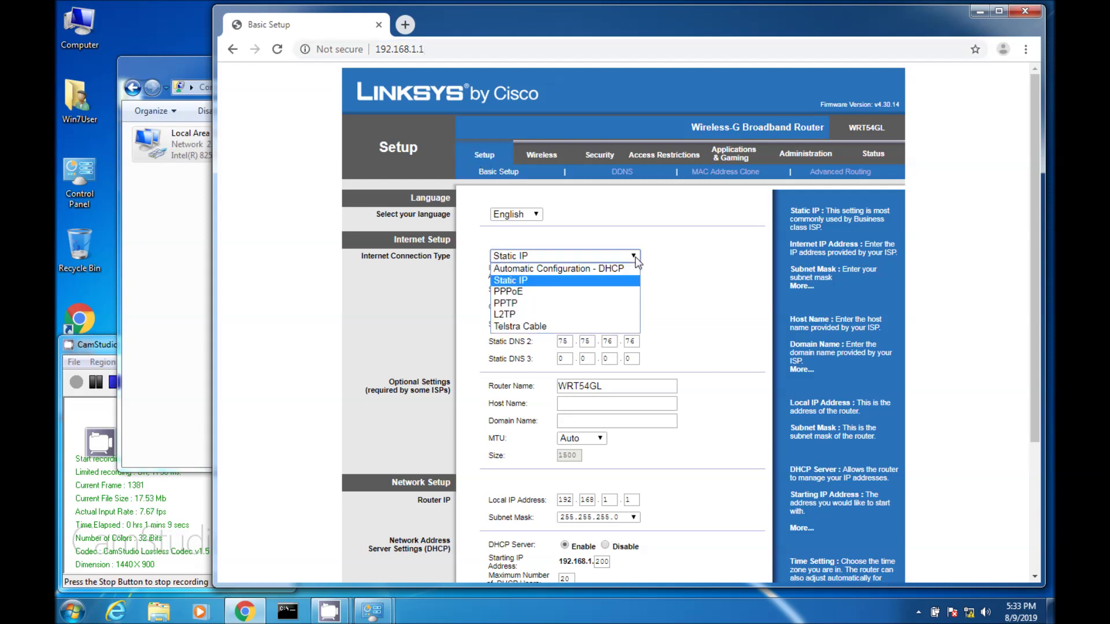
click(613, 281)
click(697, 264)
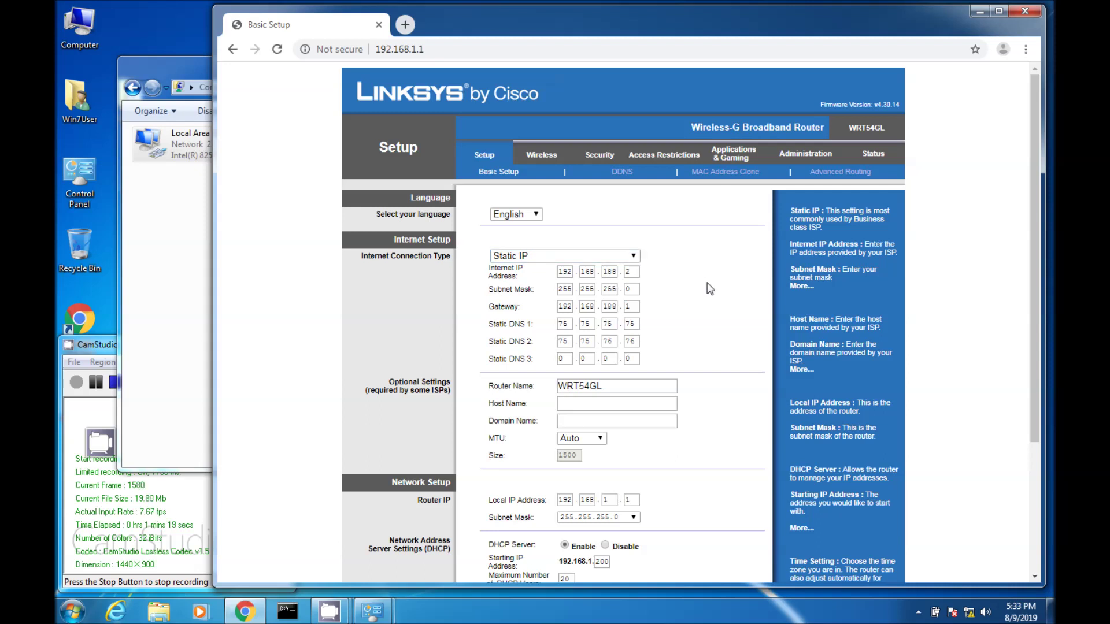
scroll(708, 287, down, 1)
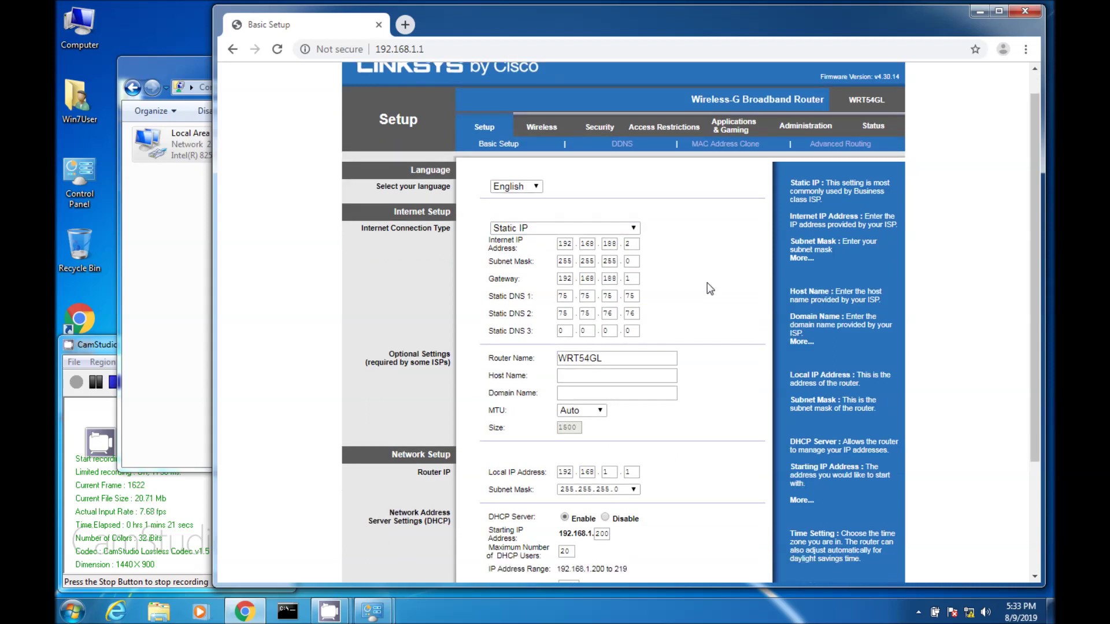
Step: Re-enter 2 as the last Internet IP octet, keeping it 192.168.188.2
double_click(633, 242)
click(651, 263)
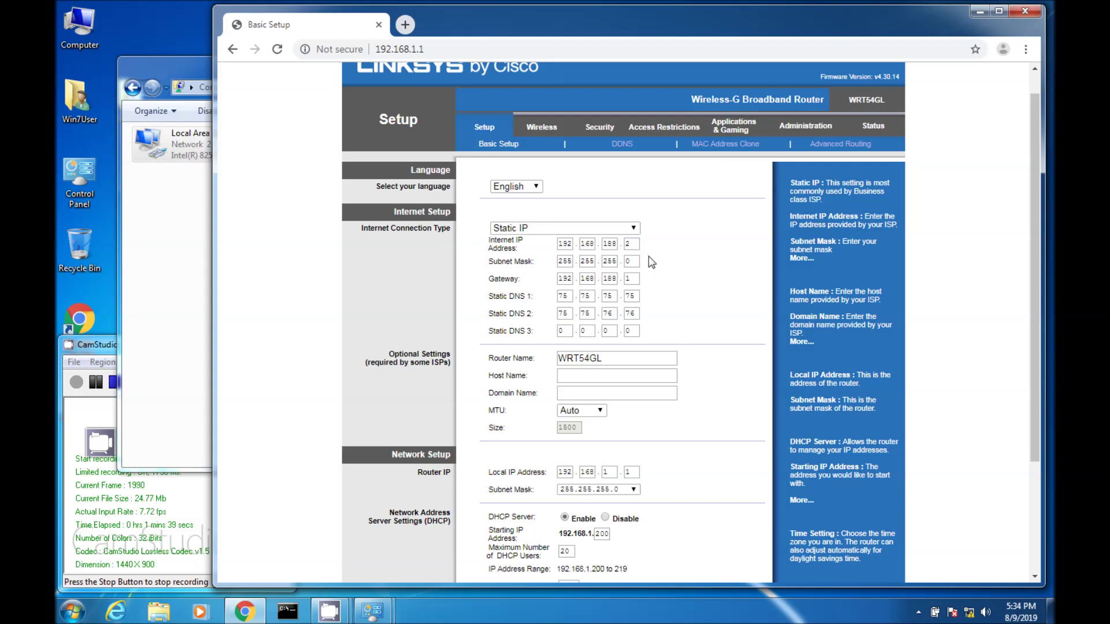
click(634, 477)
double_click(575, 243)
double_click(592, 243)
double_click(633, 245)
text(2)
Step: Confirm the gateway is 192.168.188.1 and go to the Basic Wireless Settings page
click(635, 278)
drag(637, 279, 613, 276)
click(630, 279)
click(546, 134)
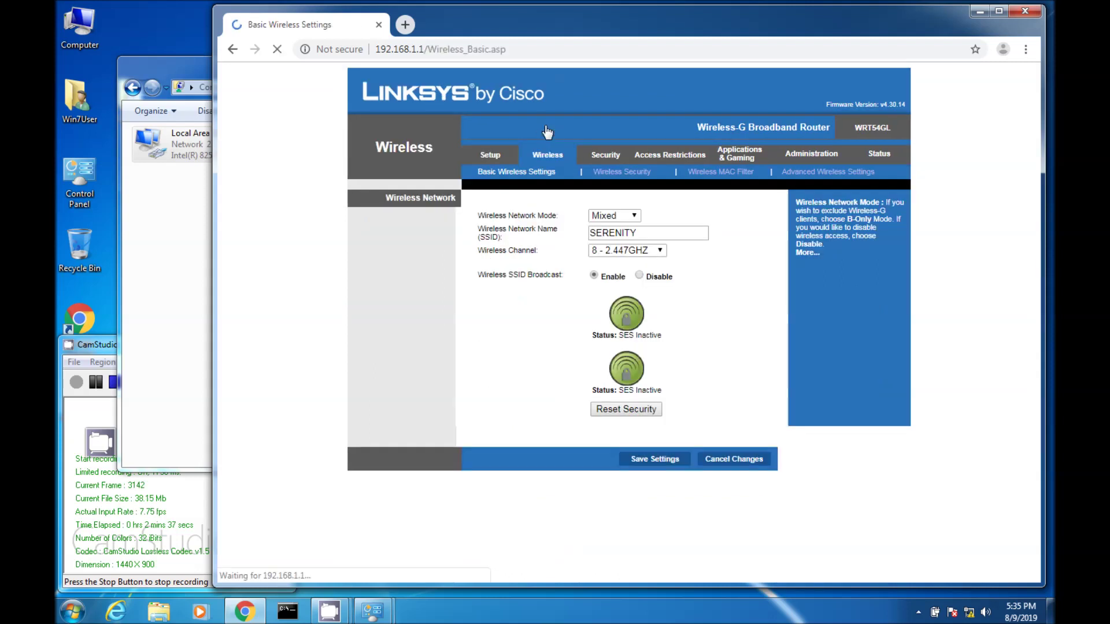
Step: Note SSID SERENITY, return to Basic Setup, keep Static IP and save the settings
drag(649, 232, 525, 208)
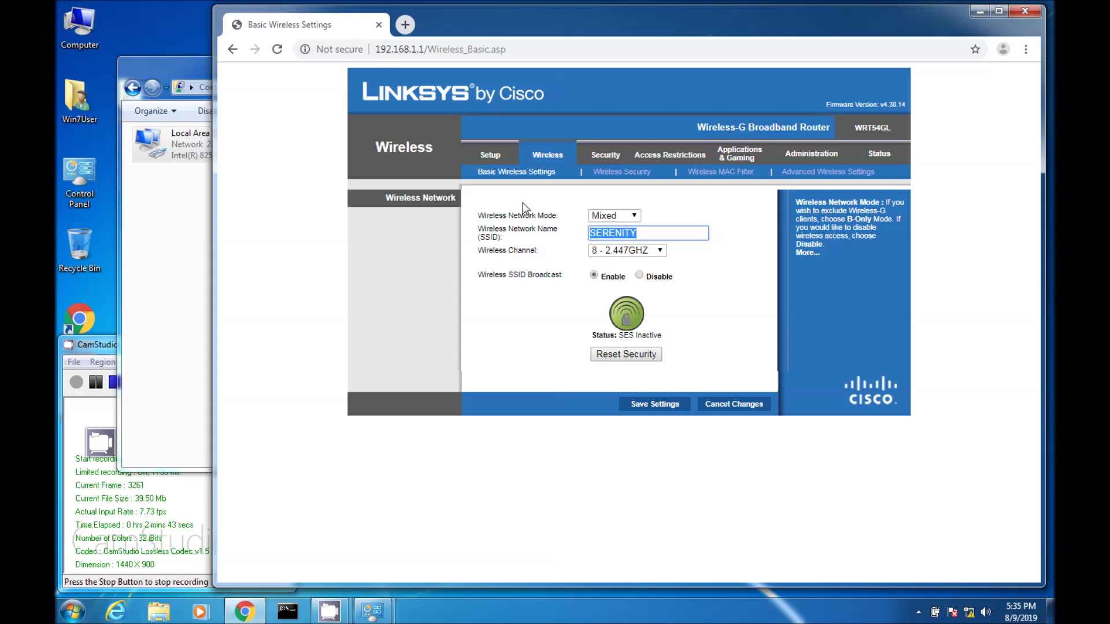
click(492, 156)
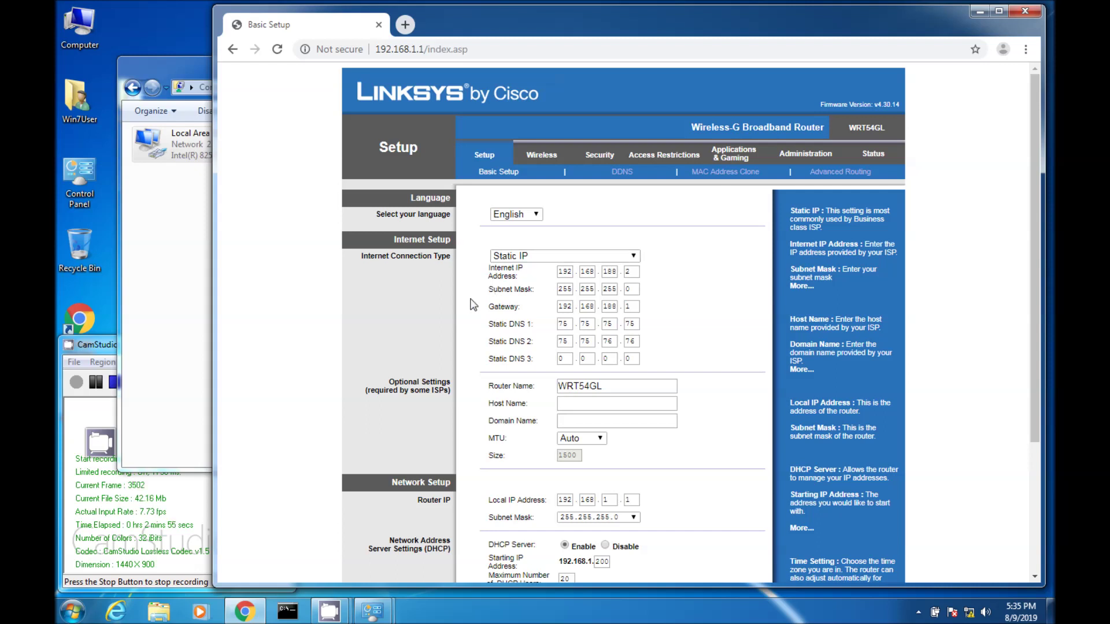
click(530, 257)
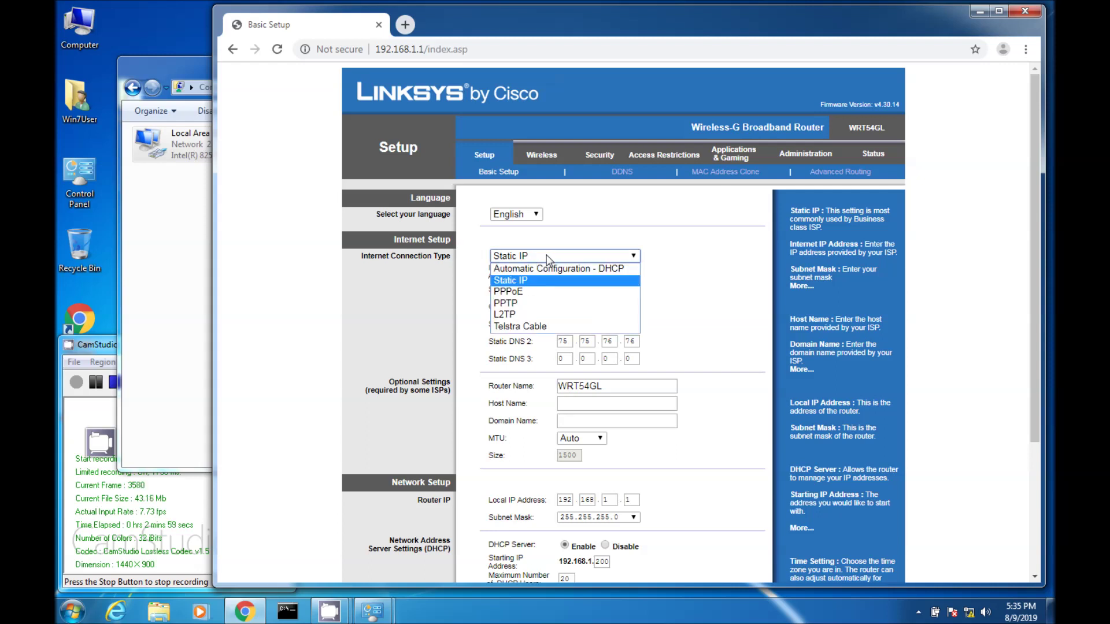
click(672, 309)
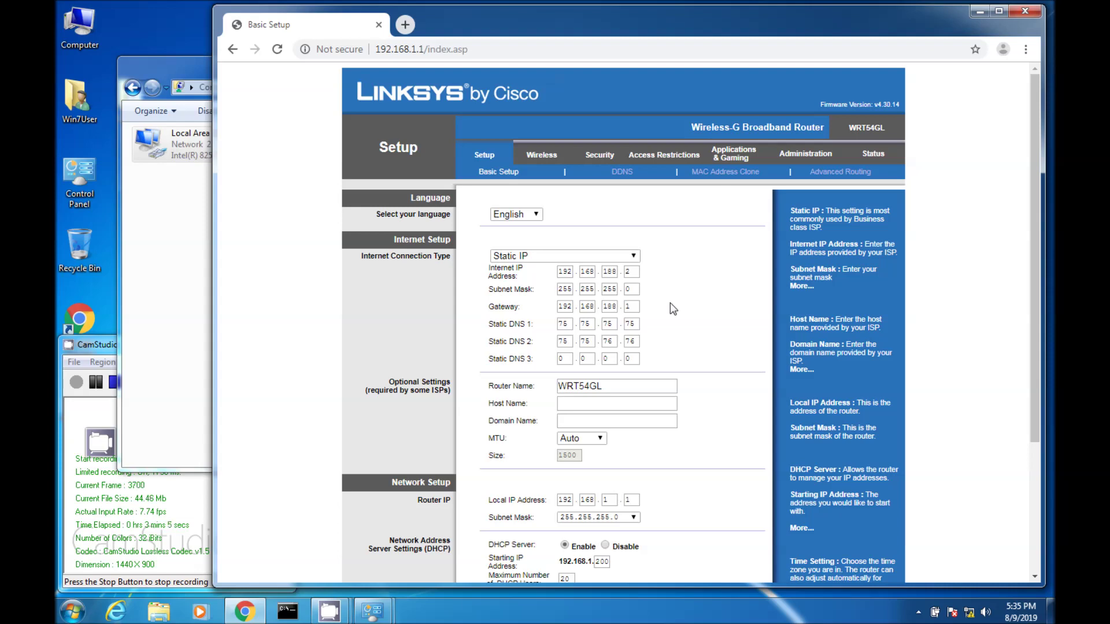
click(1032, 516)
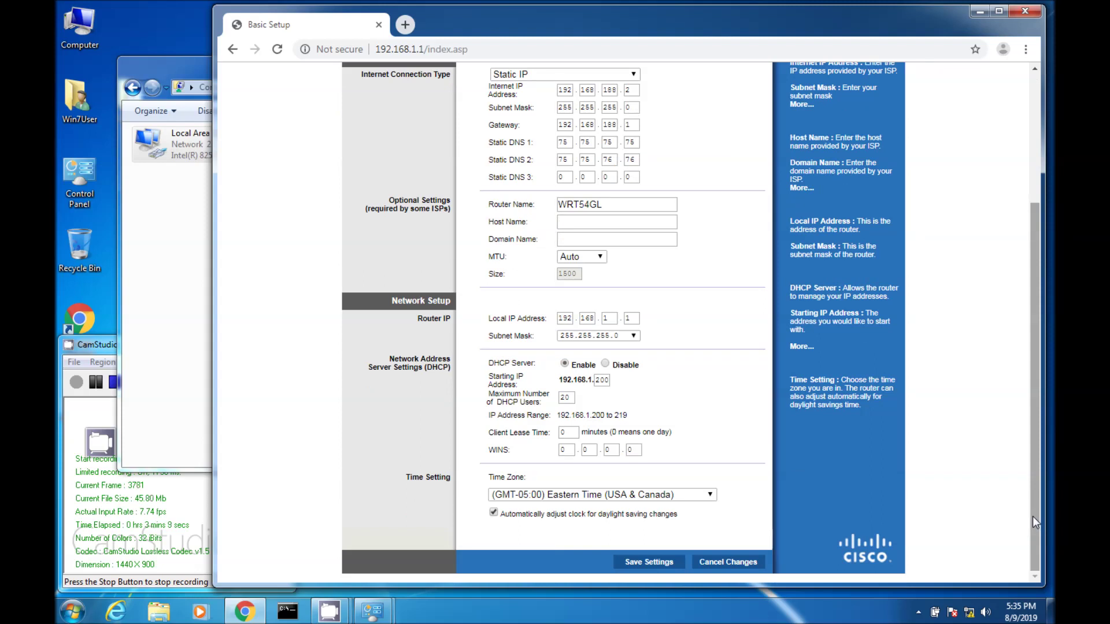
click(654, 564)
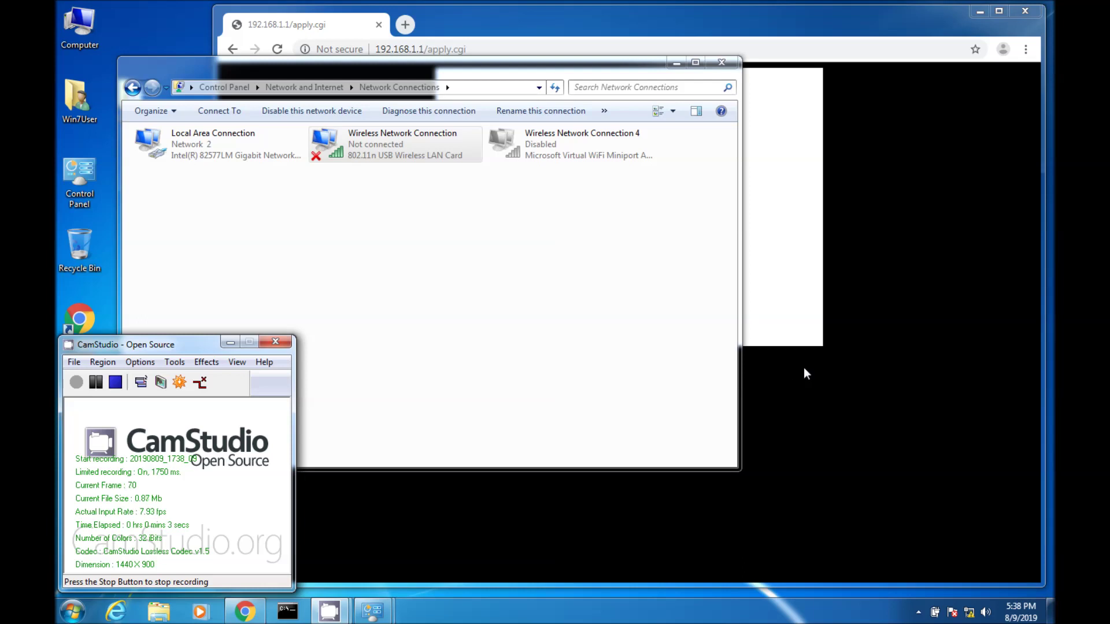
Step: Connect the laptop's wireless adapter to xfinitywifi from the tray network list
click(971, 611)
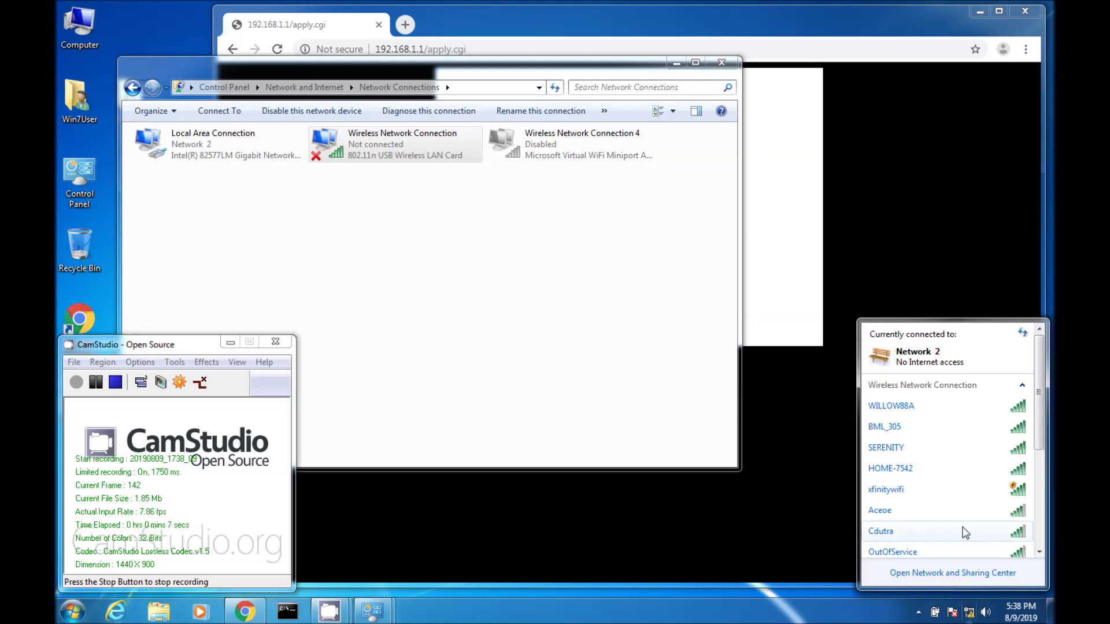
click(953, 489)
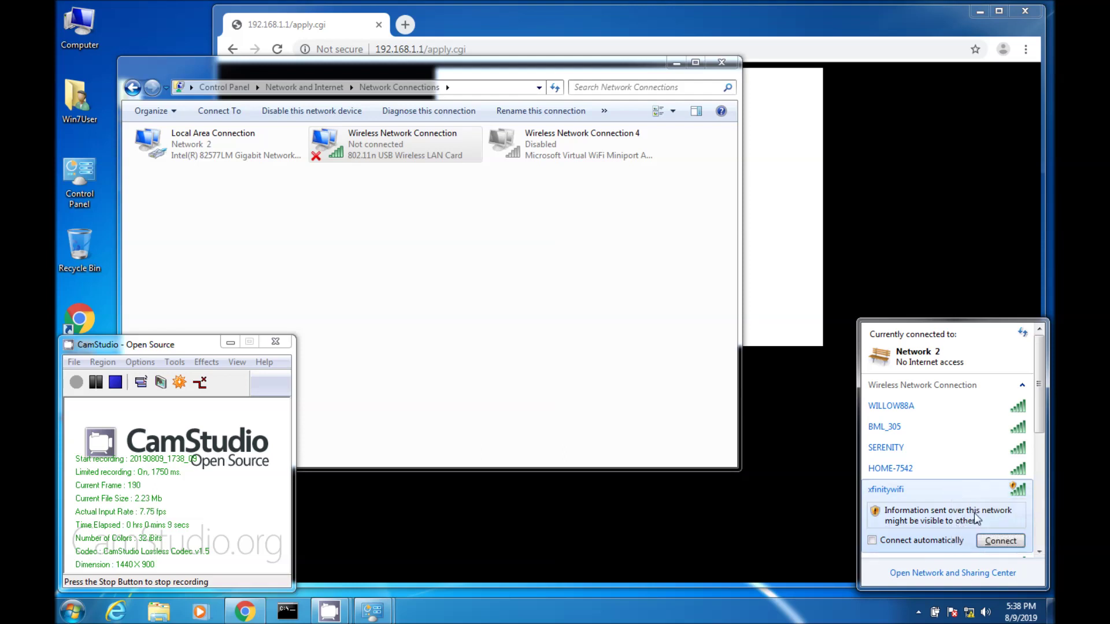
click(999, 541)
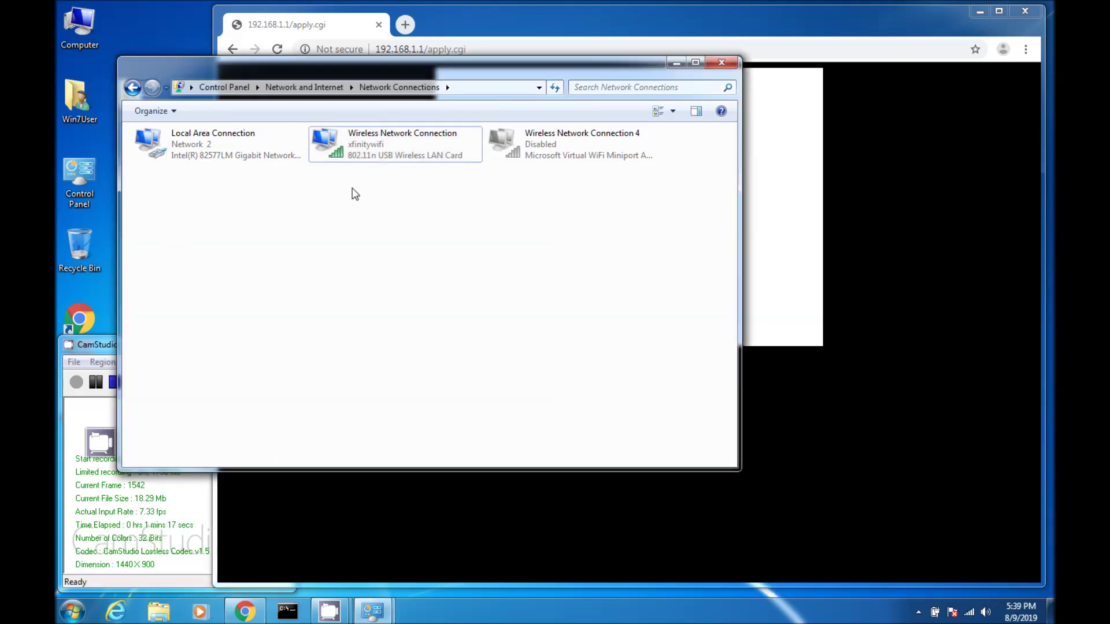
right_click(377, 160)
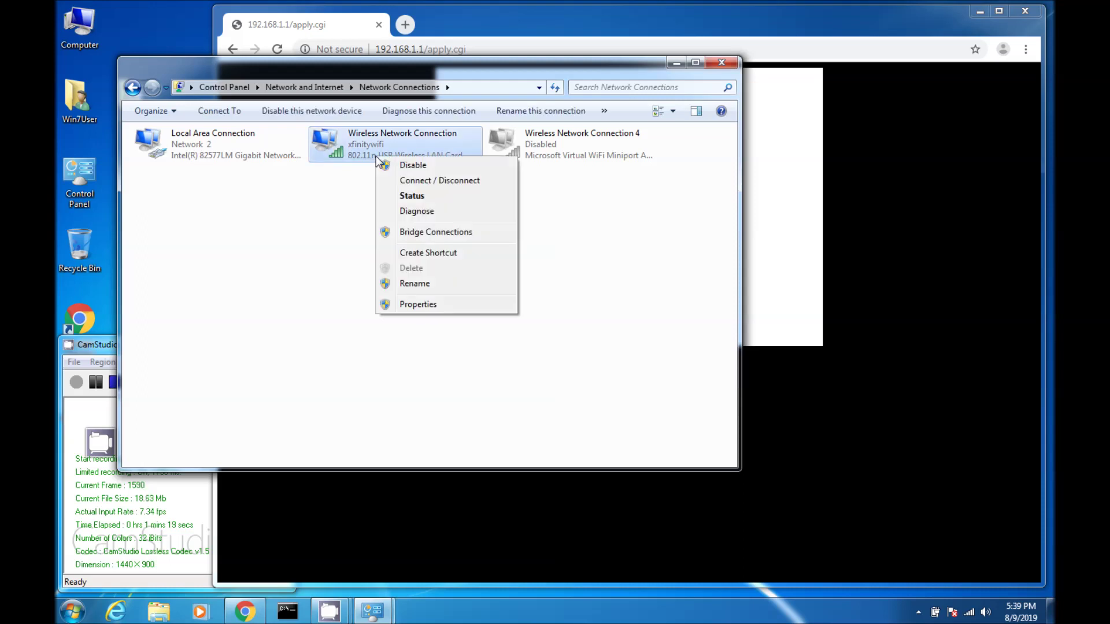
Step: Turn on 'Allow other network users to connect' in the Wireless Network Connection's Sharing settings
click(399, 305)
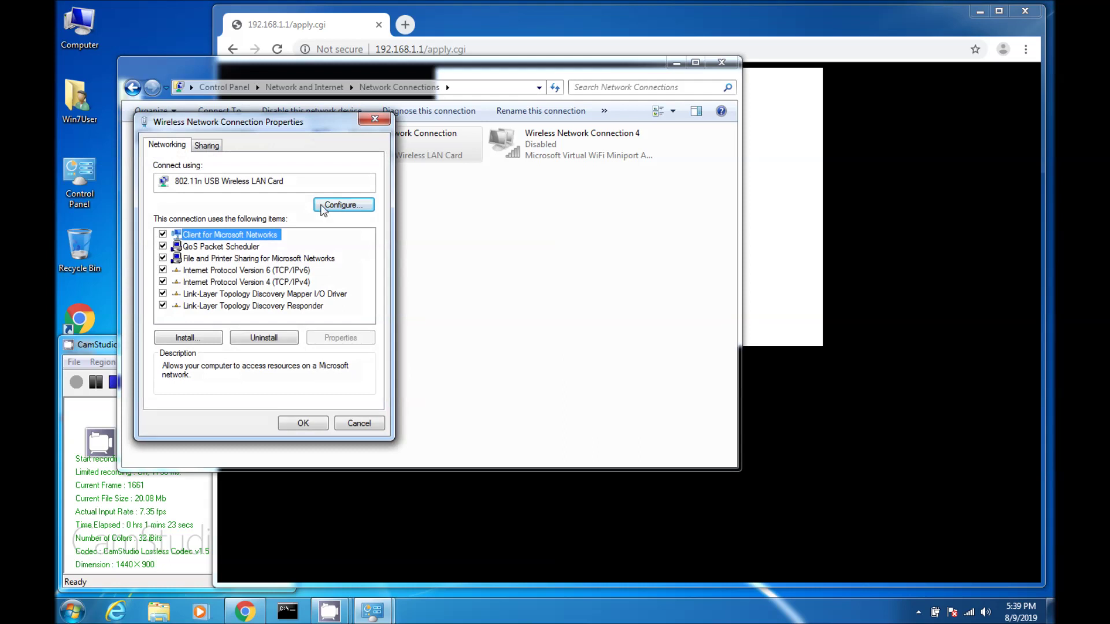
drag(292, 135, 496, 209)
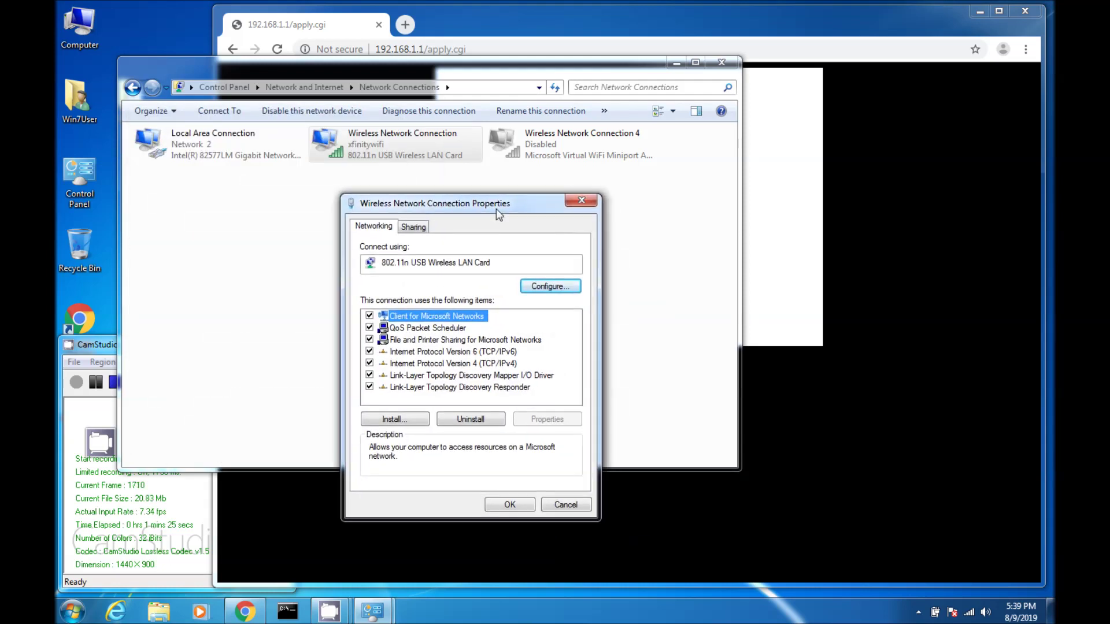
click(413, 226)
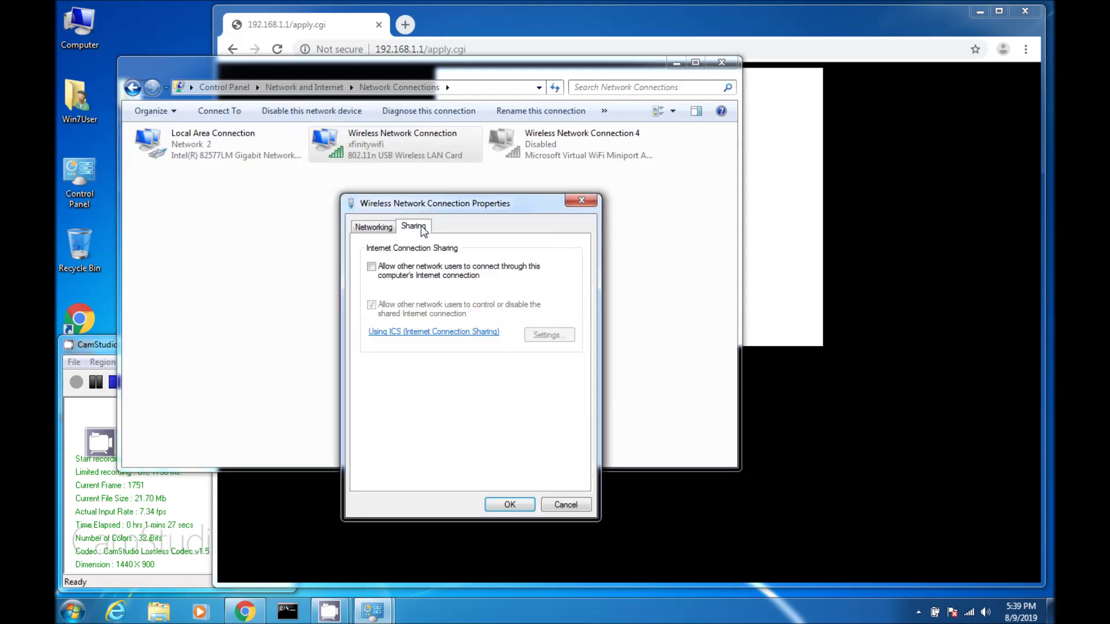
click(378, 267)
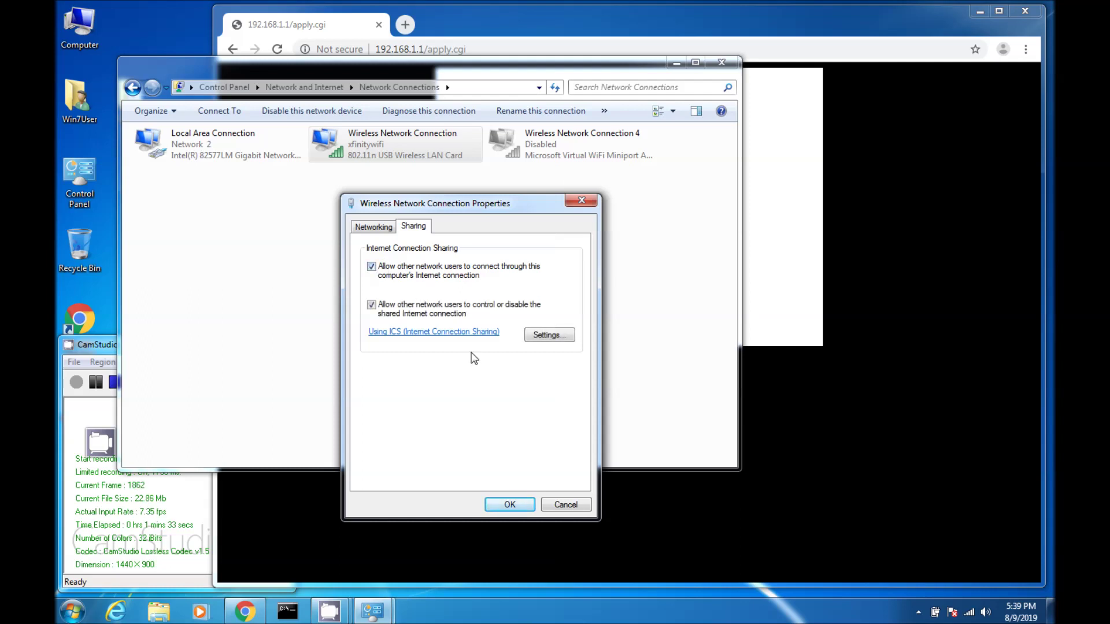
click(505, 507)
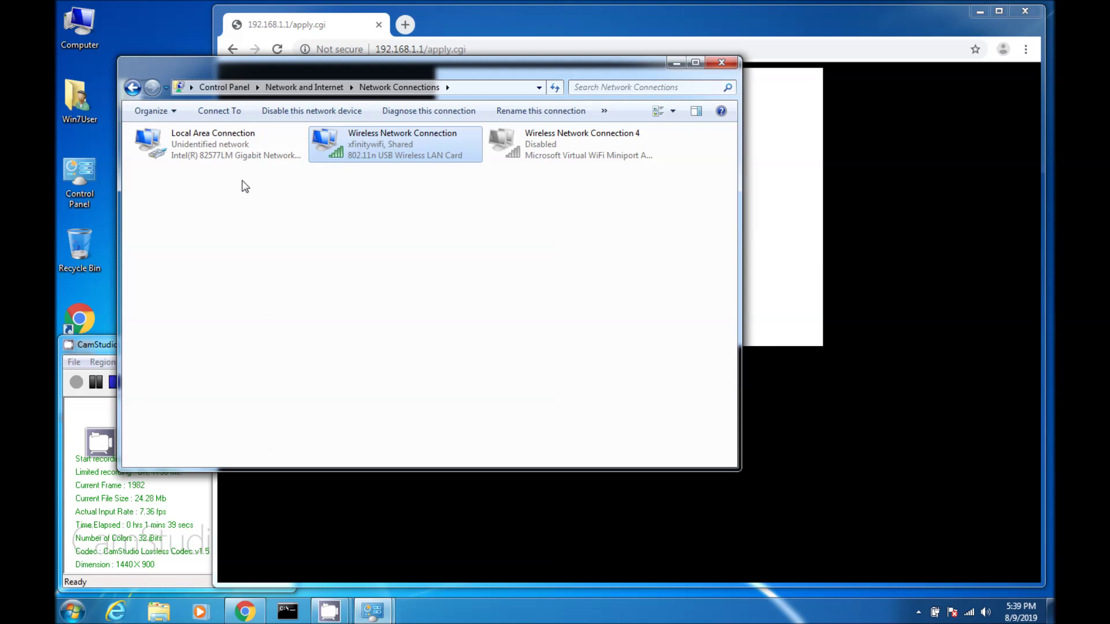
Step: Change the Local Area Connection's IPv4 third octet to 188, making it 192.168.188.1
click(220, 154)
right_click(220, 155)
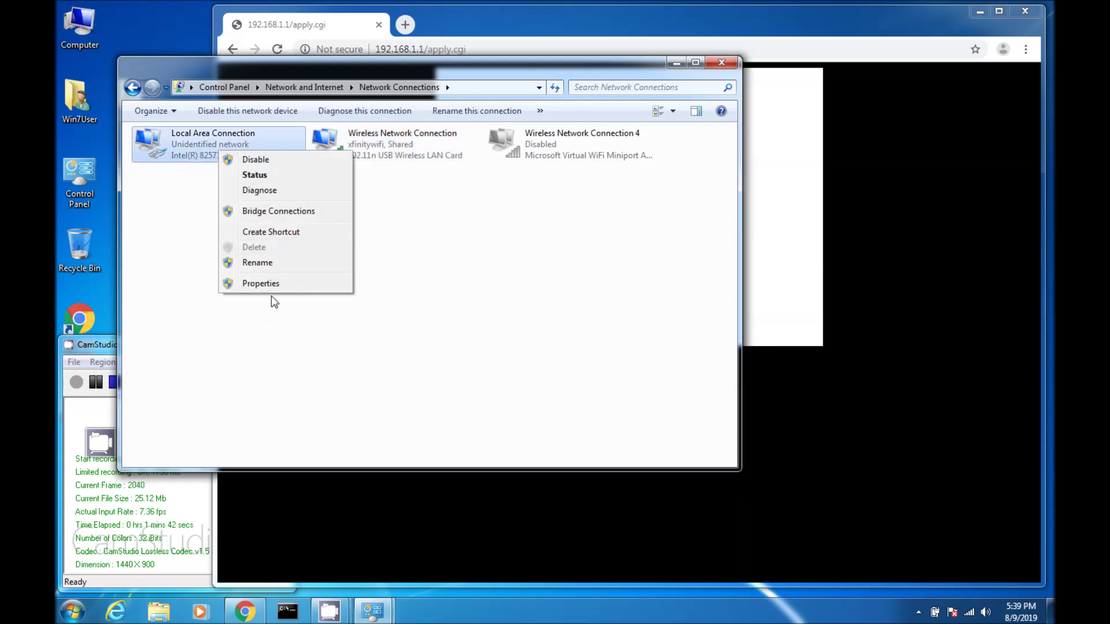
click(264, 281)
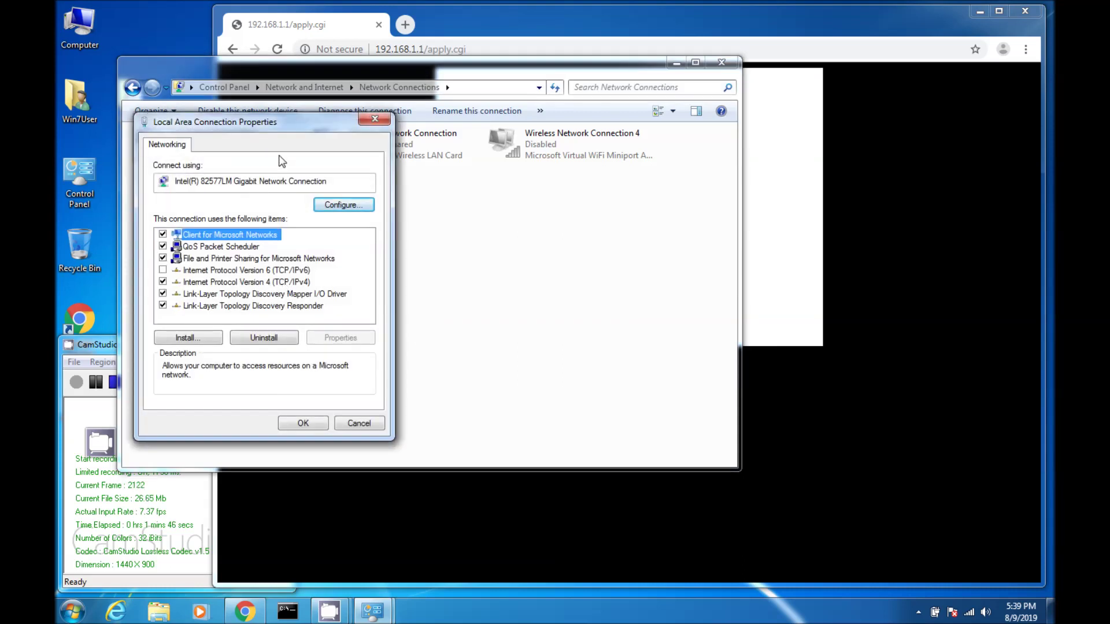
drag(263, 118, 312, 182)
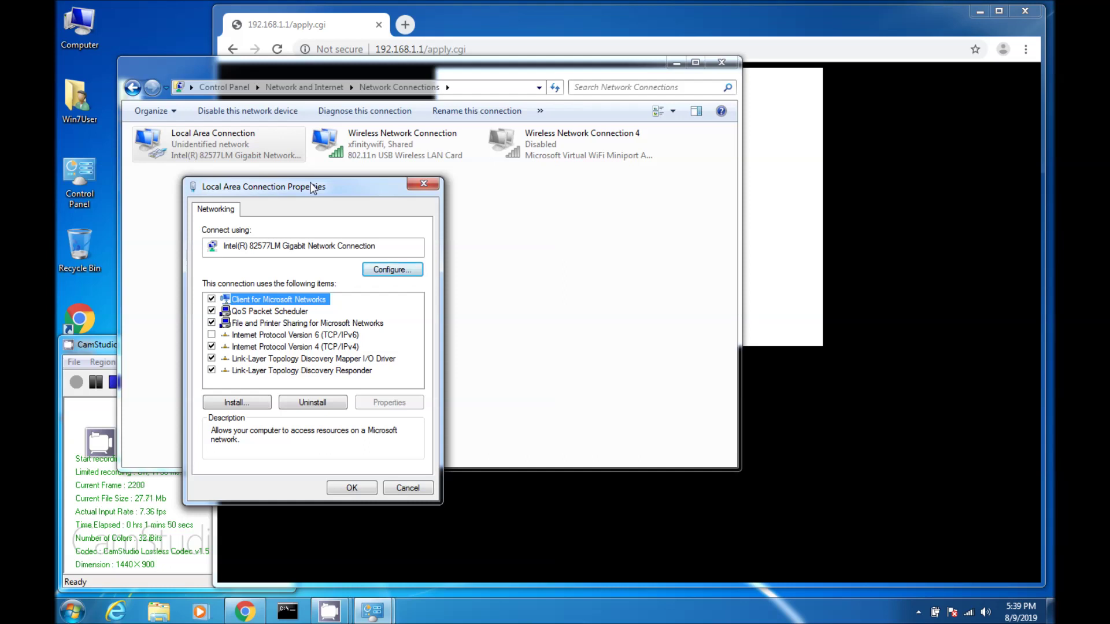
click(274, 348)
double_click(274, 349)
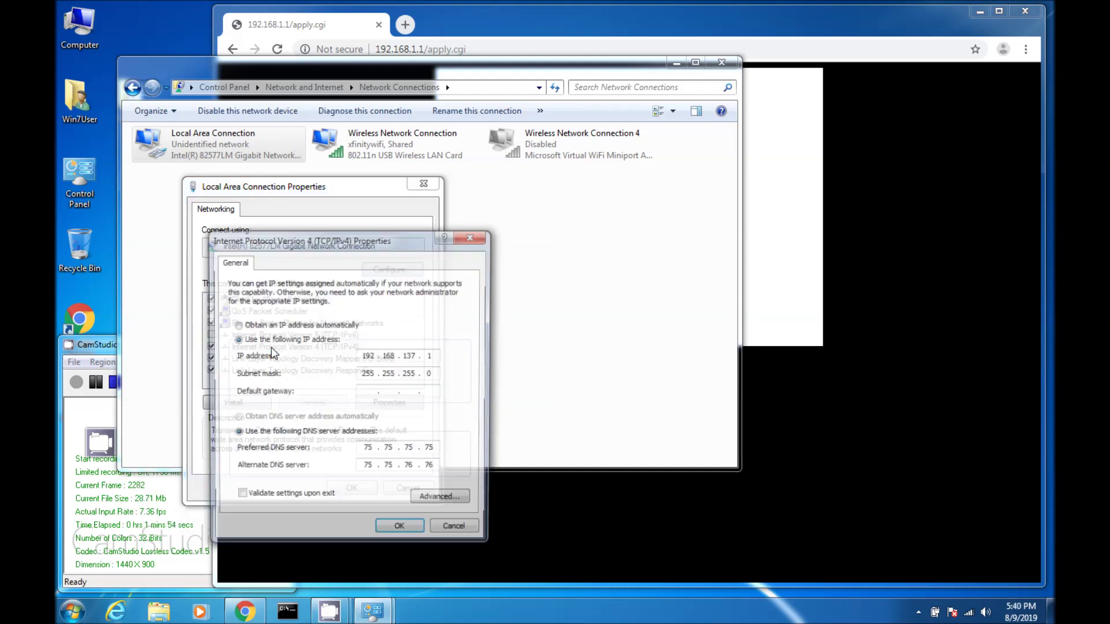
double_click(410, 356)
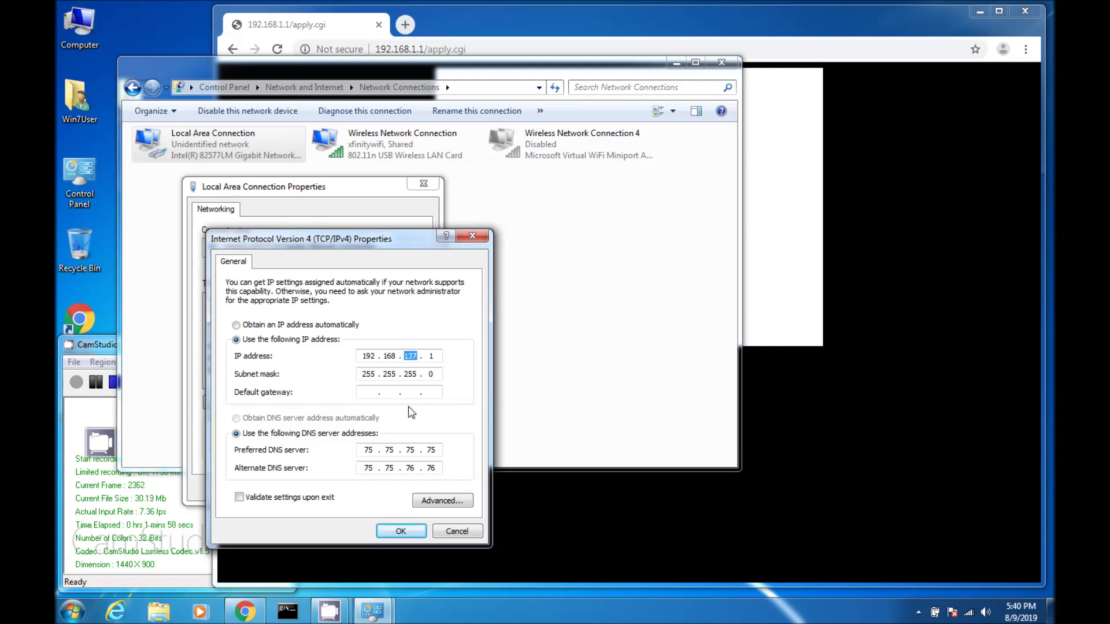
text(188)
click(440, 360)
click(400, 530)
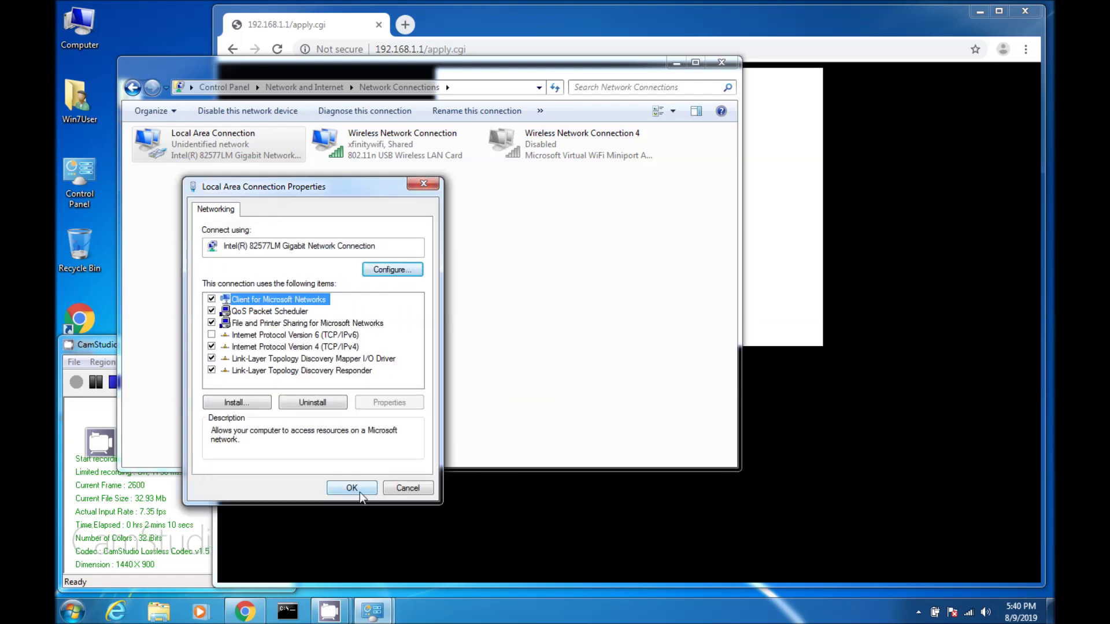
click(359, 490)
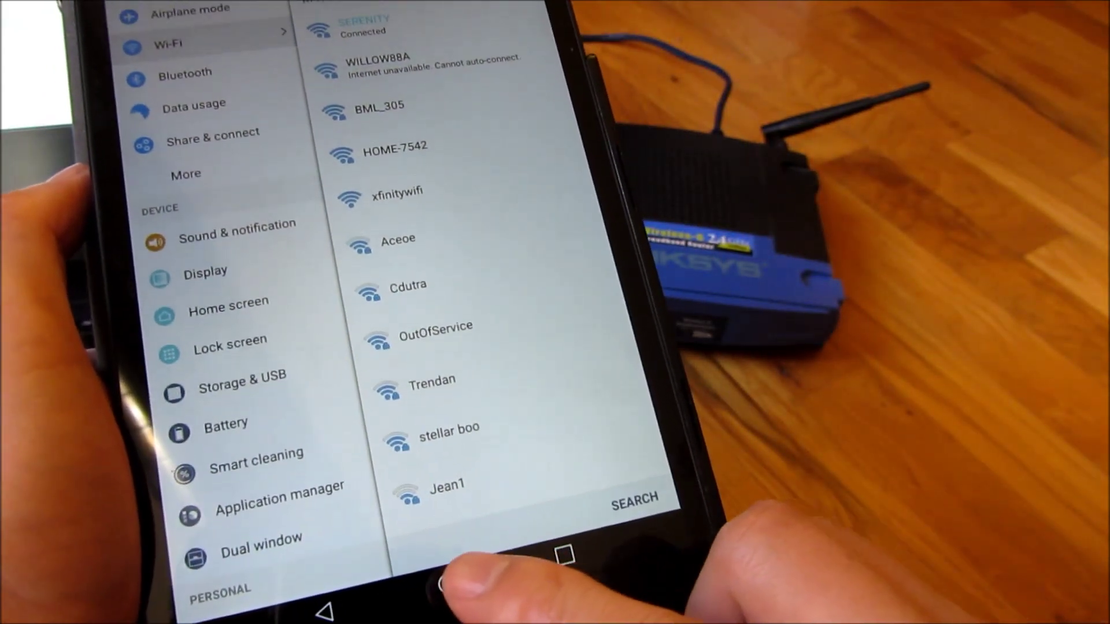
Step: Return the tablet to its home screen and launch the browser to test internet access
click(443, 593)
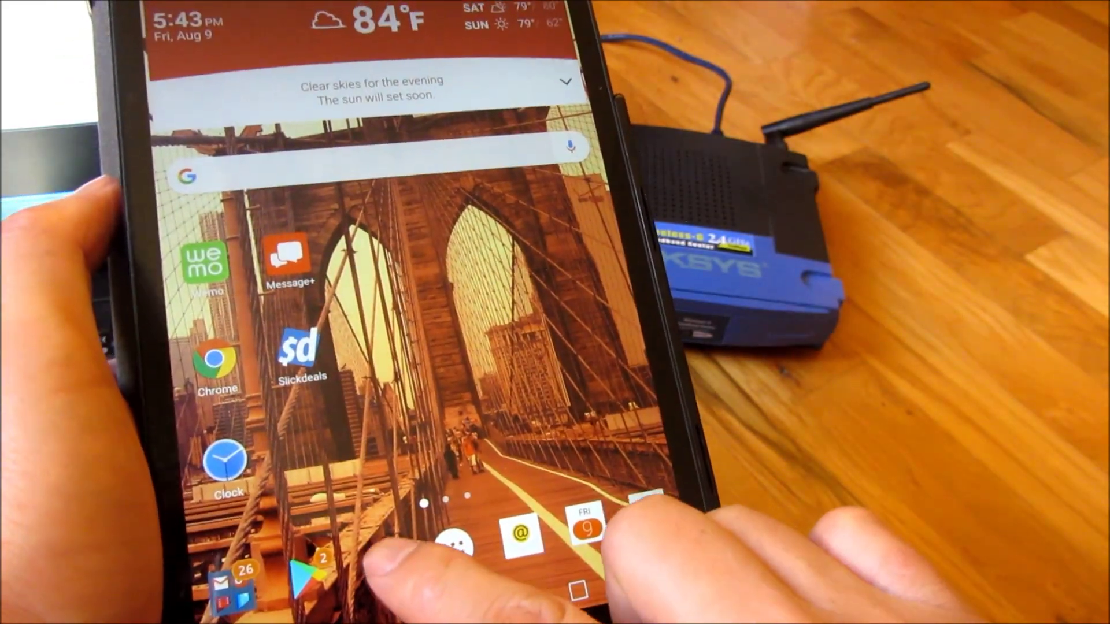
click(358, 543)
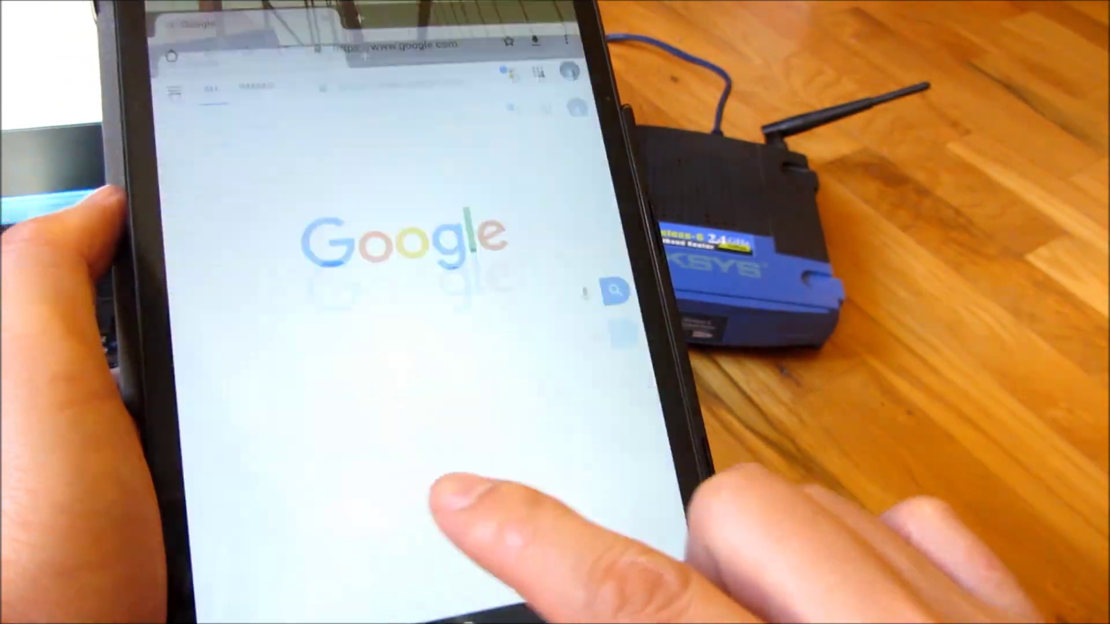